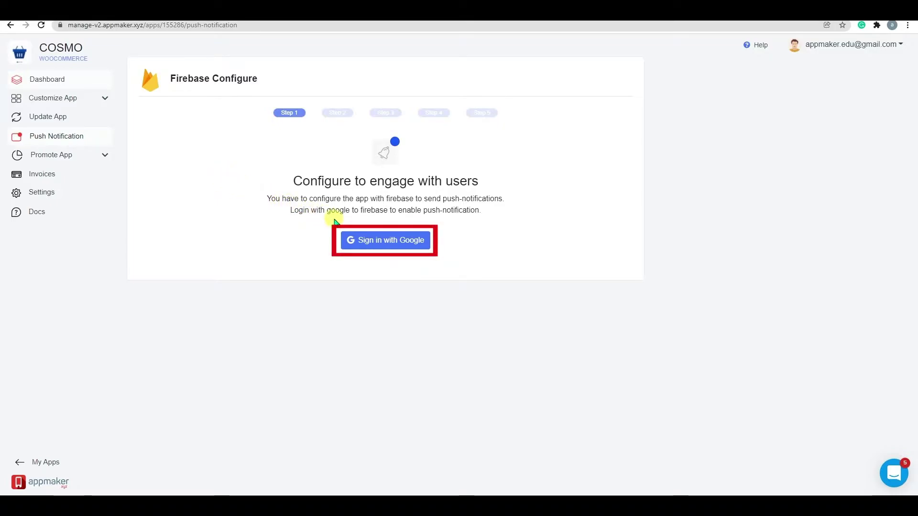
Sign in with the Google account and open the Firebase console's projects list.
{"action": "left_click", "coordinate": [385, 239]}
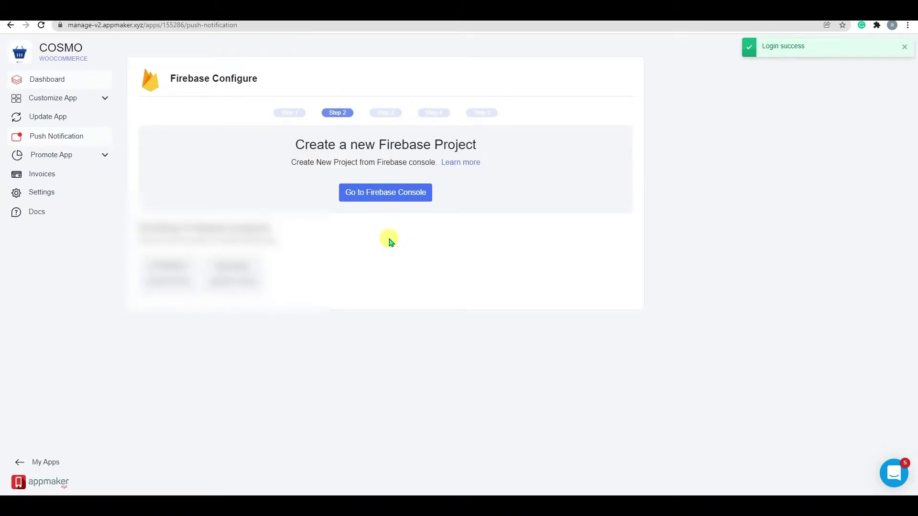
{"action": "left_click", "coordinate": [379, 198]}
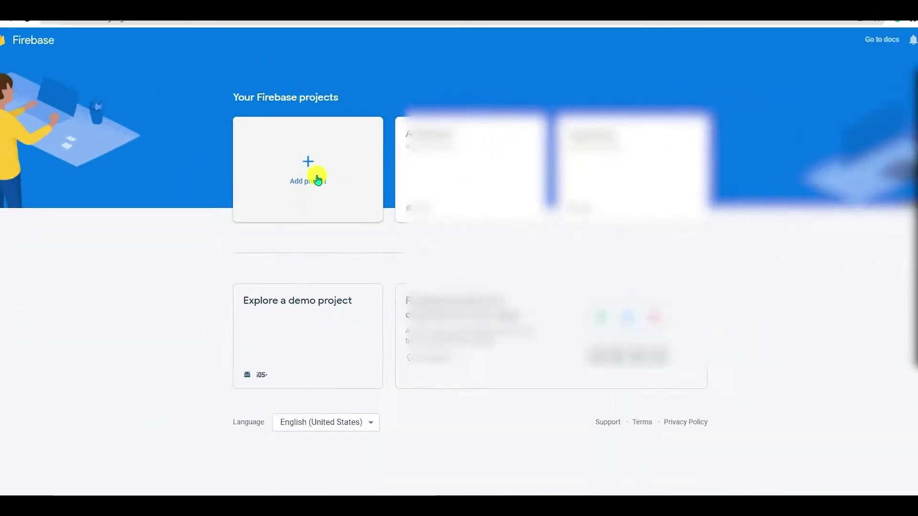
Create the 'Push Notification' Firebase project with Analytics on Default Account for Firebase.
{"action": "left_click", "coordinate": [318, 180]}
{"action": "type", "text": "PU"}
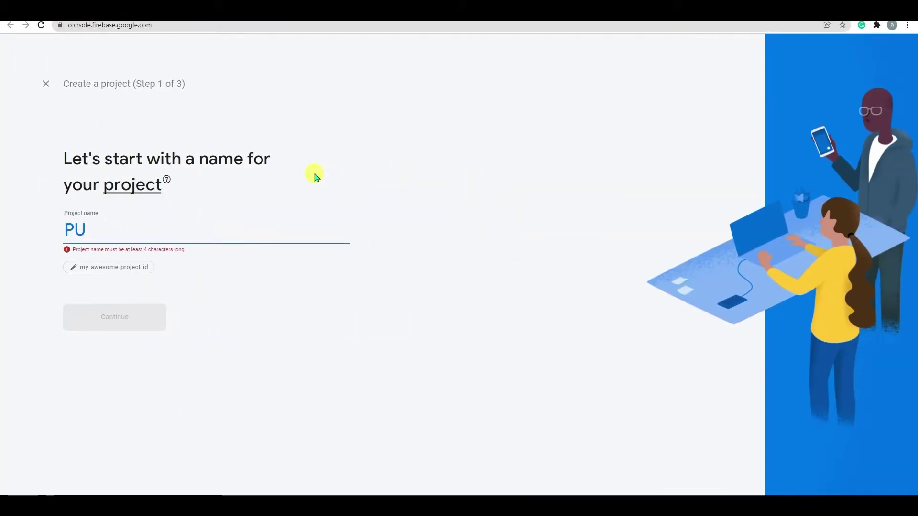
{"action": "key", "text": "BackSpace"}
{"action": "type", "text": "ush"}
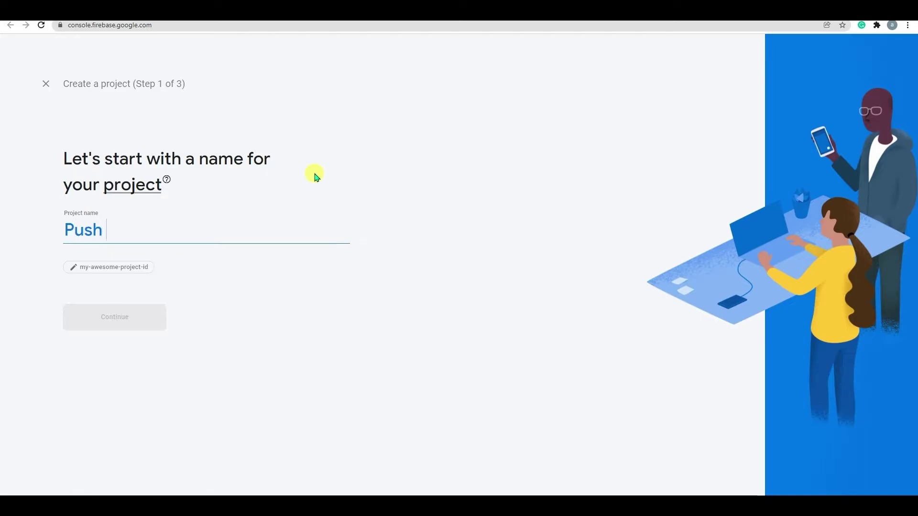
{"action": "type", "text": " Noti"}
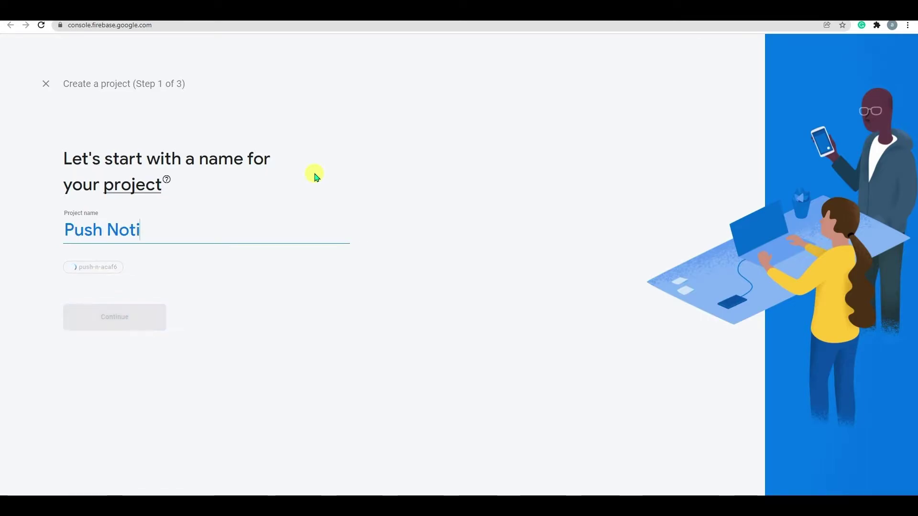
{"action": "type", "text": "fication"}
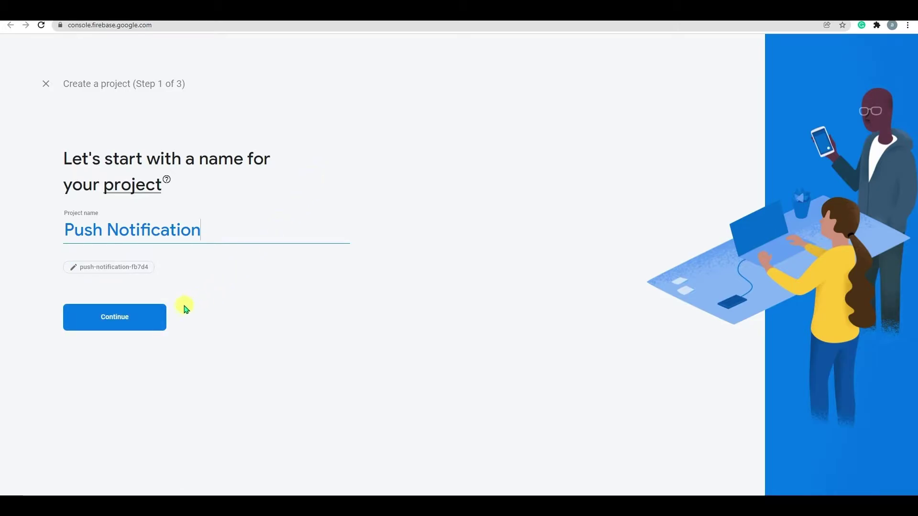
{"action": "left_click", "coordinate": [157, 319]}
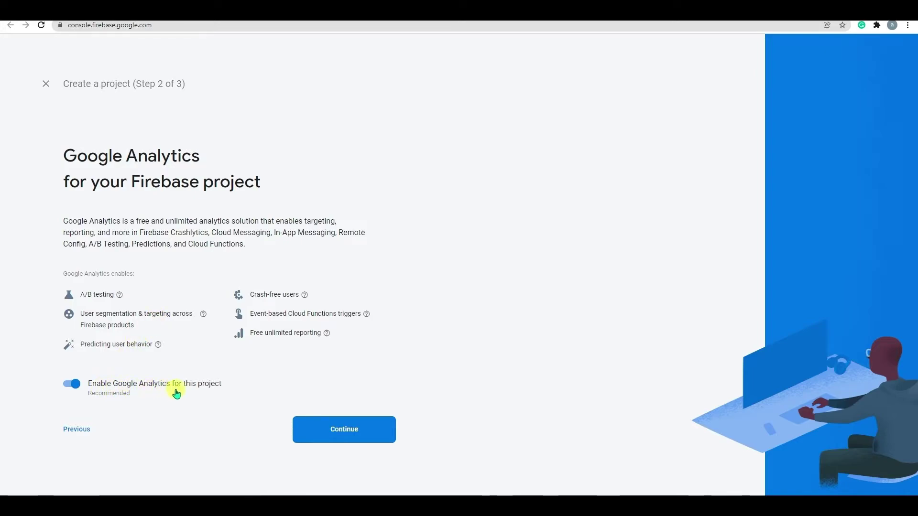
{"action": "left_click", "coordinate": [351, 430]}
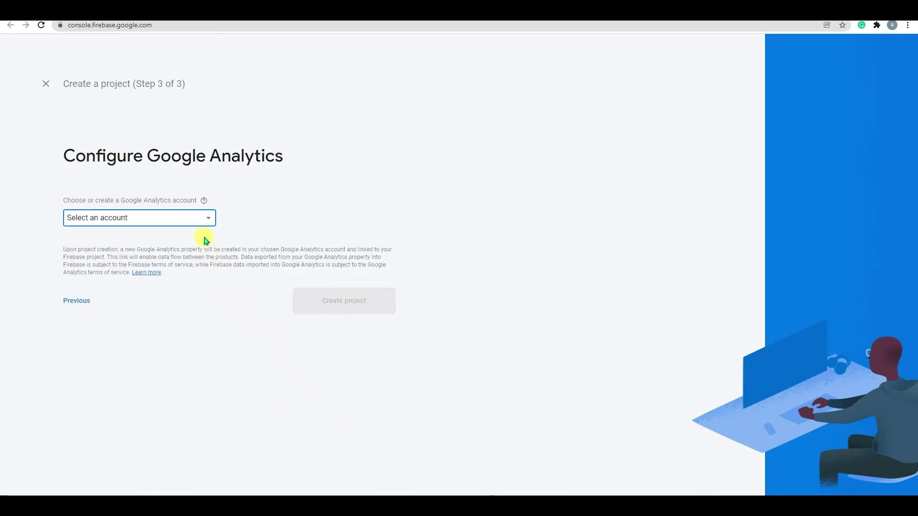
{"action": "left_click", "coordinate": [198, 218]}
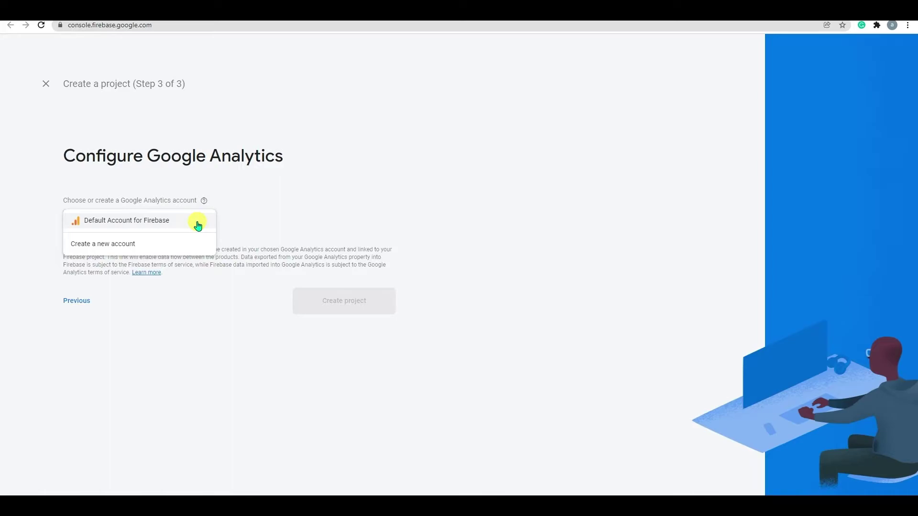
{"action": "left_click", "coordinate": [151, 225]}
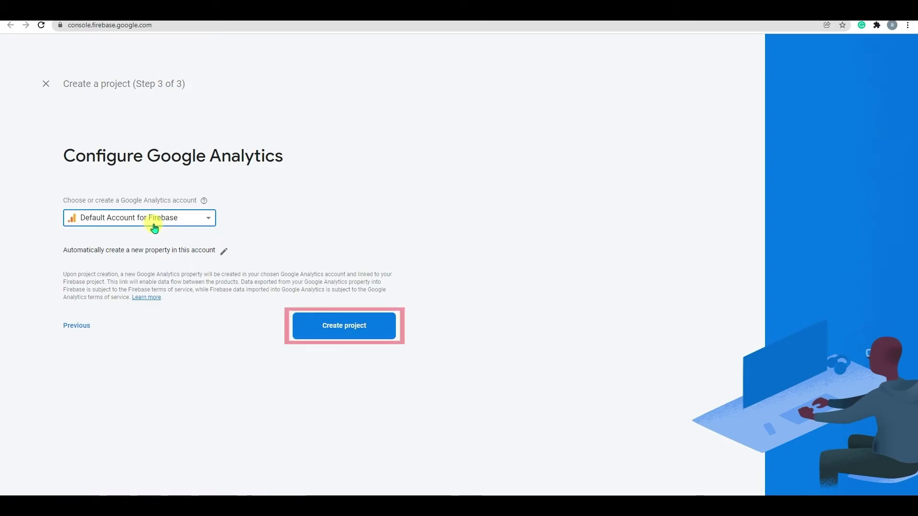
{"action": "left_click", "coordinate": [340, 325]}
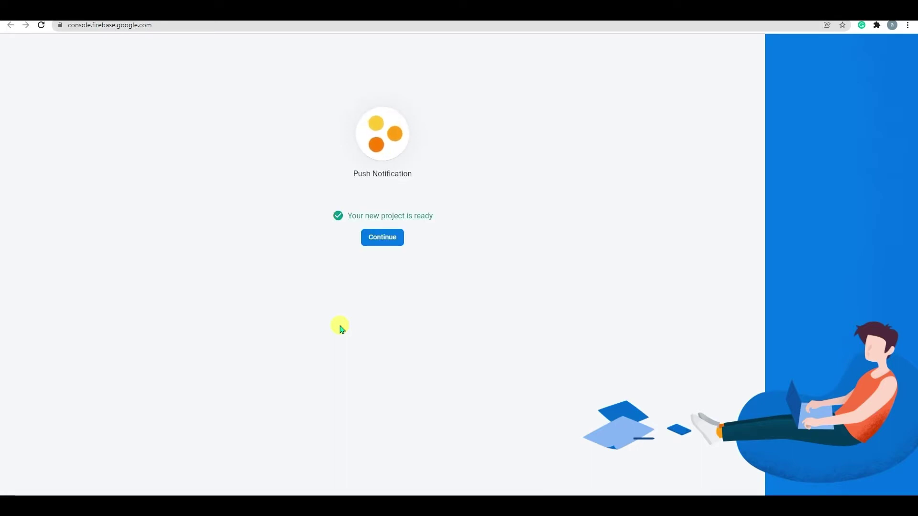
Continue into the new project and link 'Push Notification' to the Appmaker app.
{"action": "left_click", "coordinate": [388, 240]}
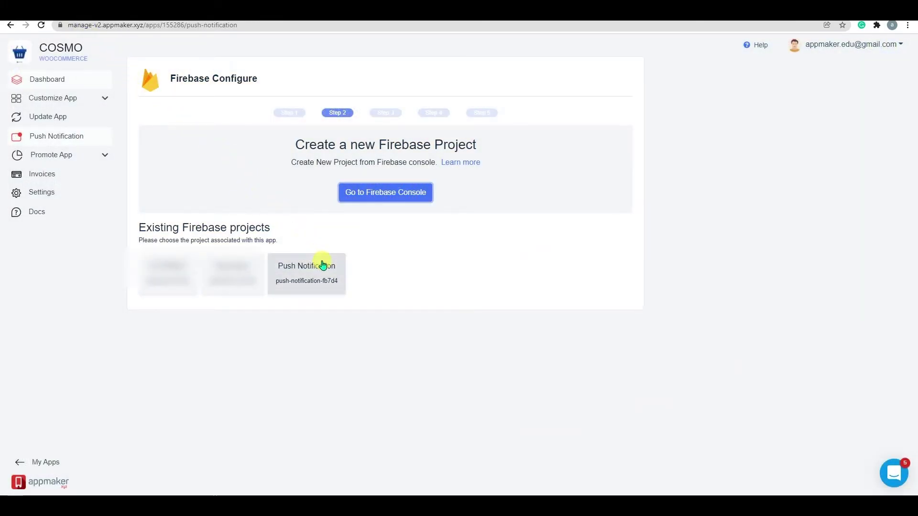
{"action": "left_click", "coordinate": [318, 290]}
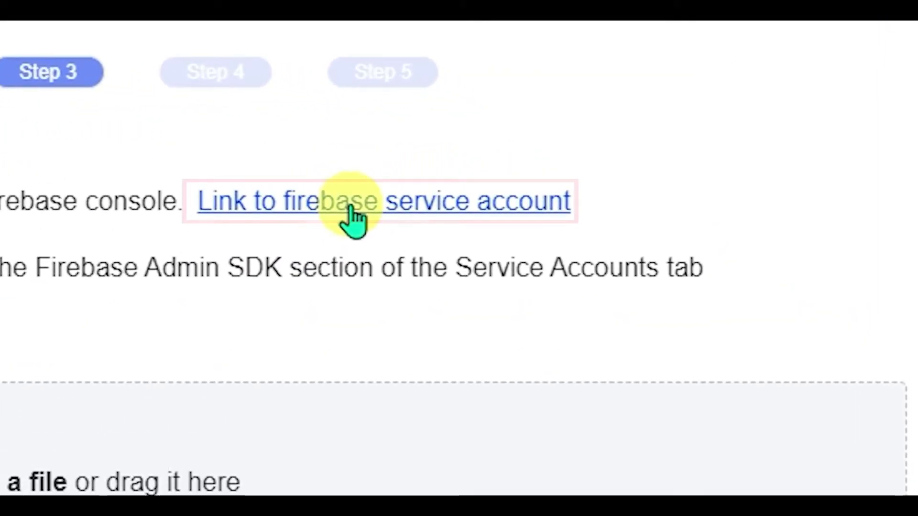
Create a Firebase service account and download its new private key JSON file.
{"action": "left_click", "coordinate": [367, 208]}
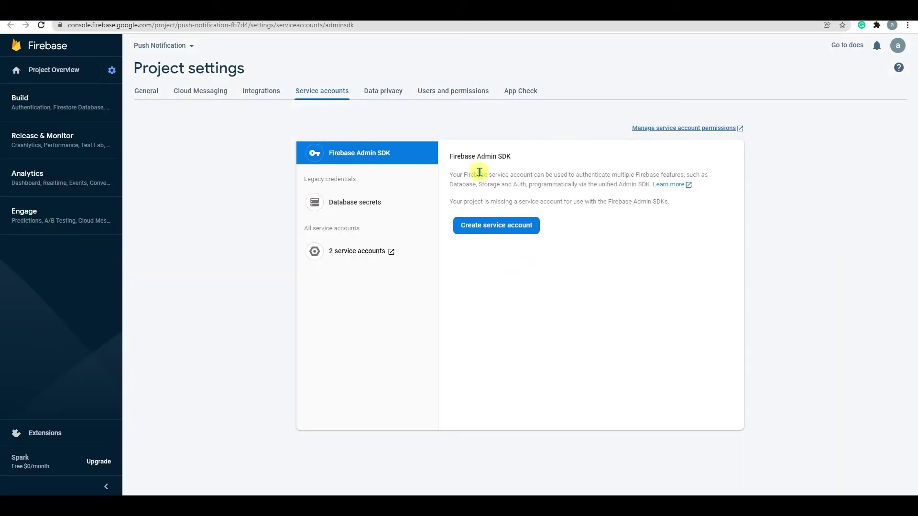
{"action": "left_click", "coordinate": [498, 224]}
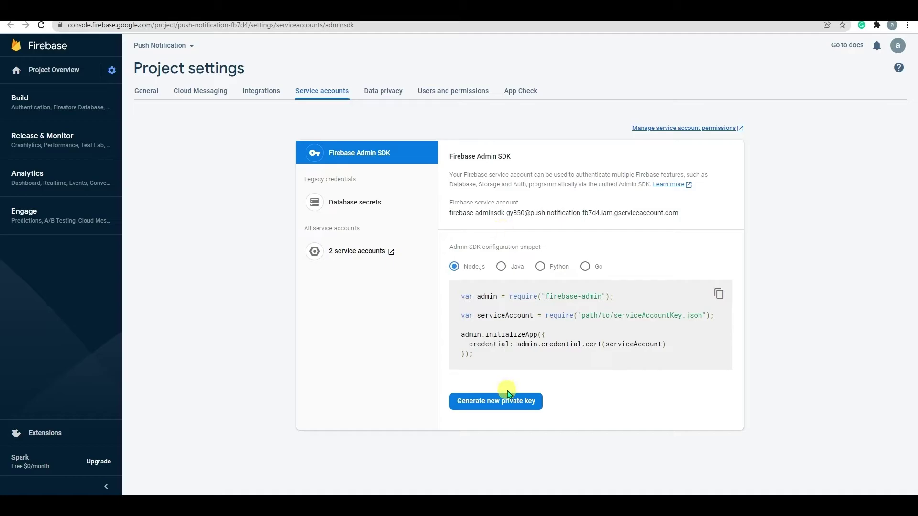
{"action": "left_click", "coordinate": [507, 404]}
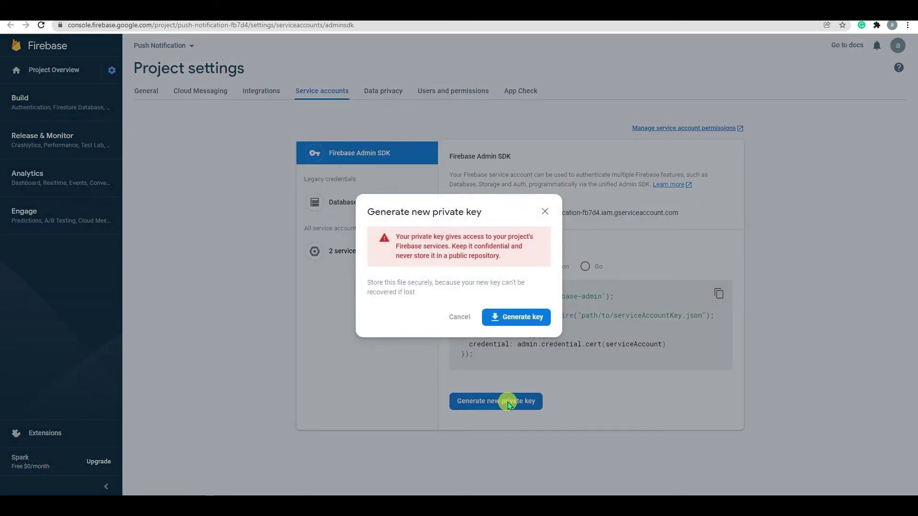
{"action": "left_click", "coordinate": [516, 317]}
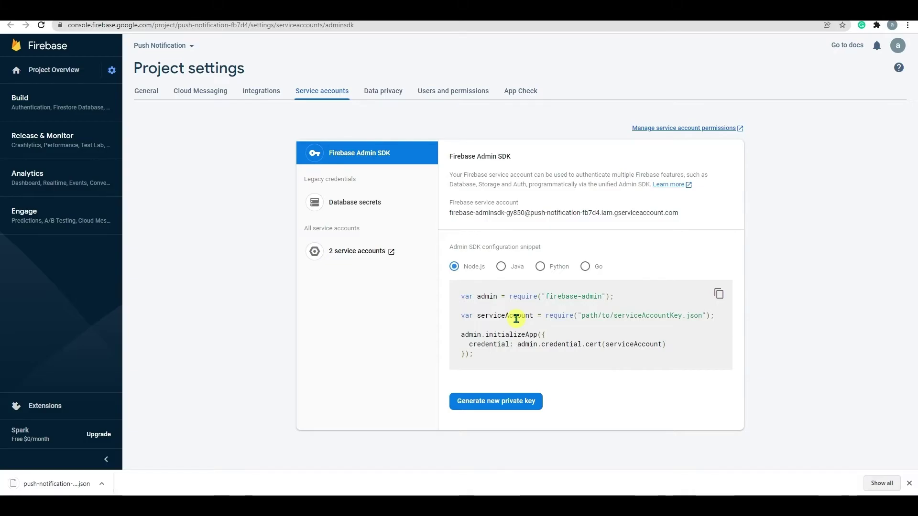
{"action": "key", "text": "ctrl+Tab"}
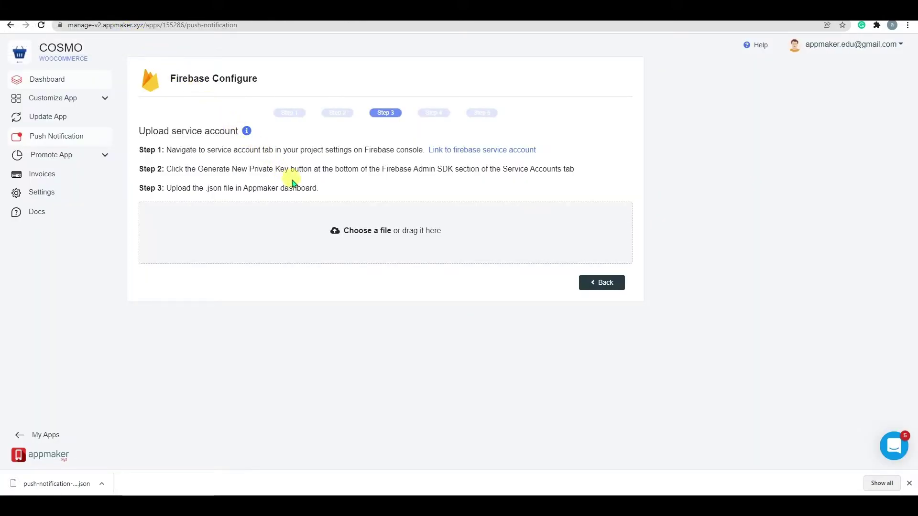
Upload the downloaded service account JSON key file to Appmaker.
{"action": "left_click", "coordinate": [344, 231]}
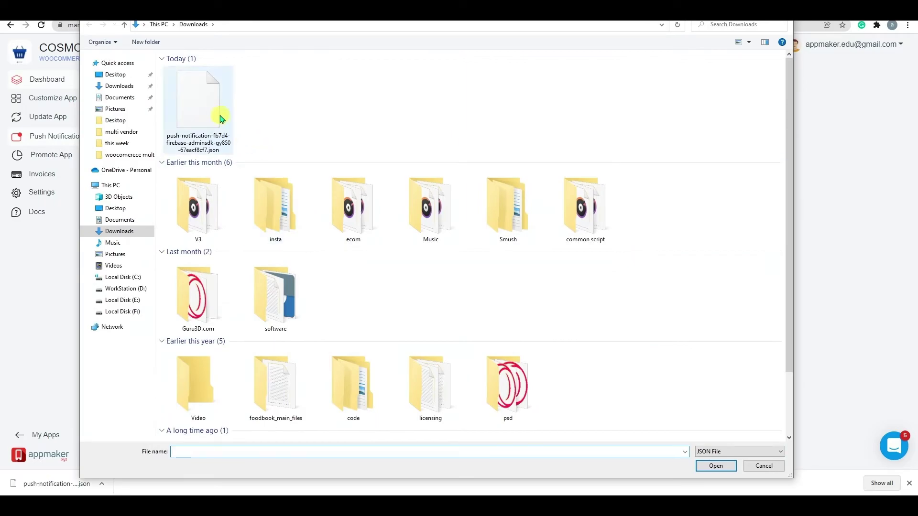
{"action": "left_click", "coordinate": [197, 107]}
{"action": "left_click", "coordinate": [715, 466]}
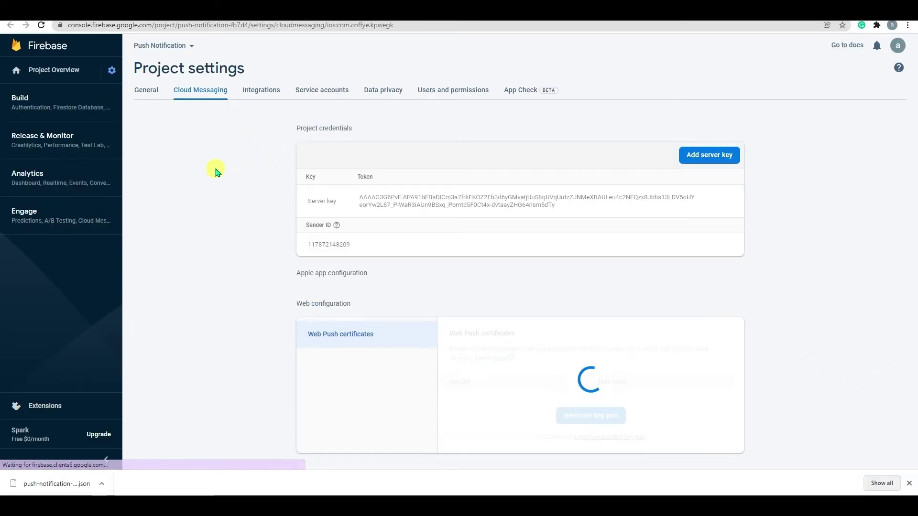
{"action": "mouse_move", "coordinate": [512, 201]}
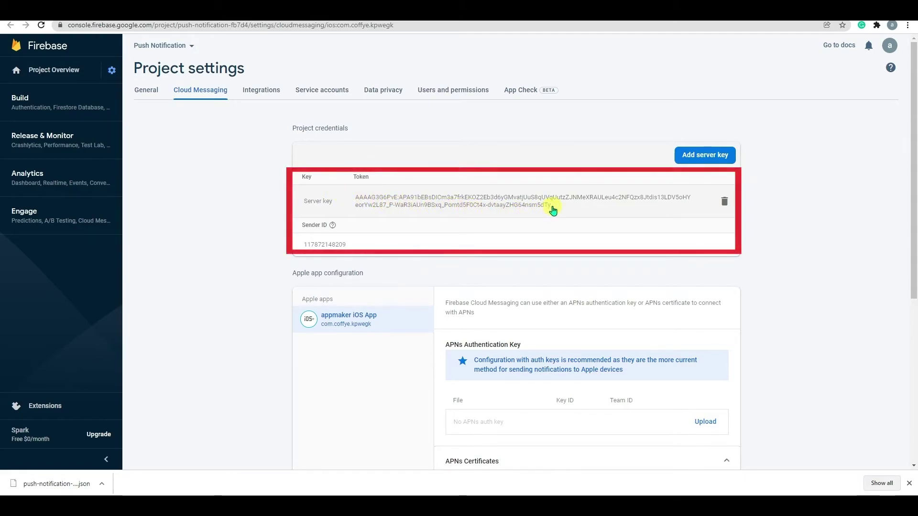
Copy the Cloud Messaging server key token from Firebase.
{"action": "left_click_drag", "start_coordinate": [551, 205], "coordinate": [368, 198]}
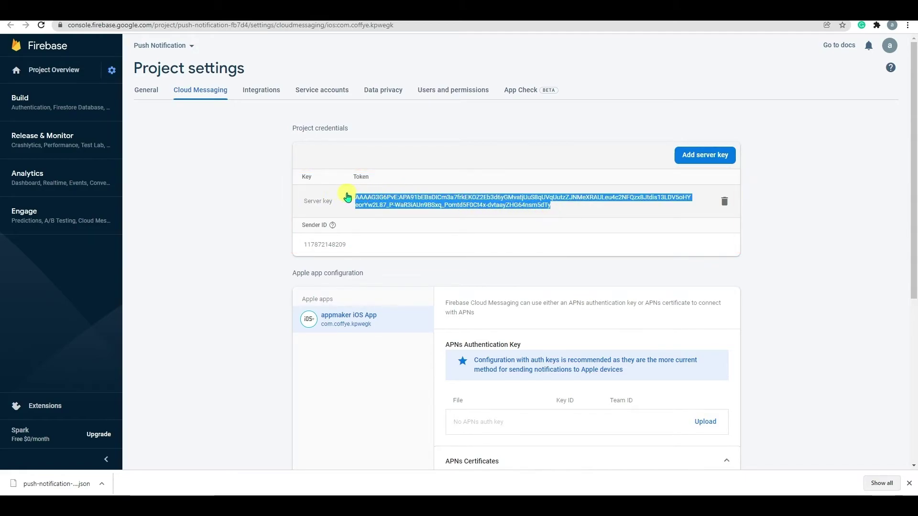
{"action": "right_click", "coordinate": [373, 201]}
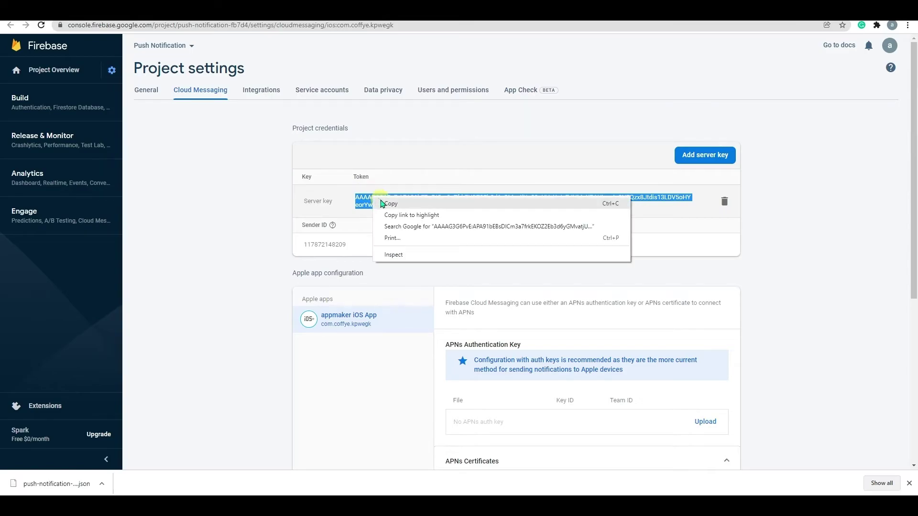
{"action": "left_click", "coordinate": [388, 206]}
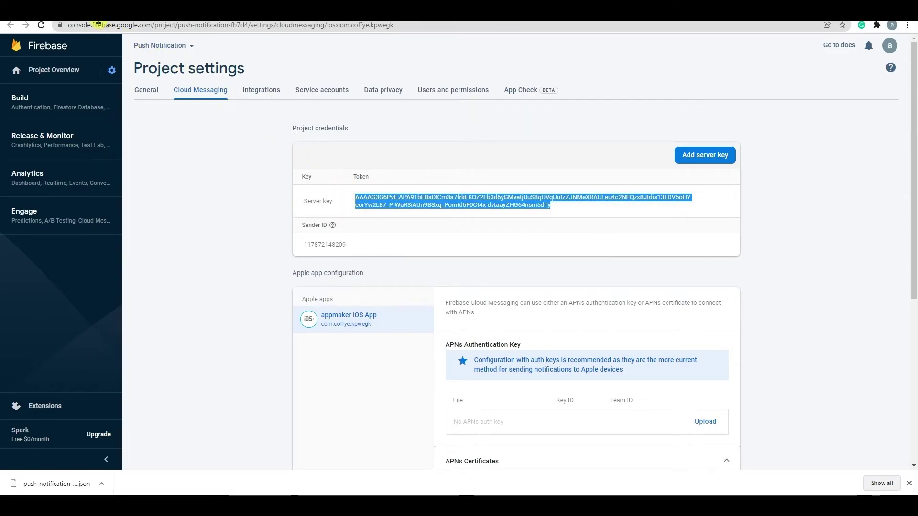
Paste the copied server key into Appmaker's FCM server key field and save it.
{"action": "key", "text": "ctrl+Tab"}
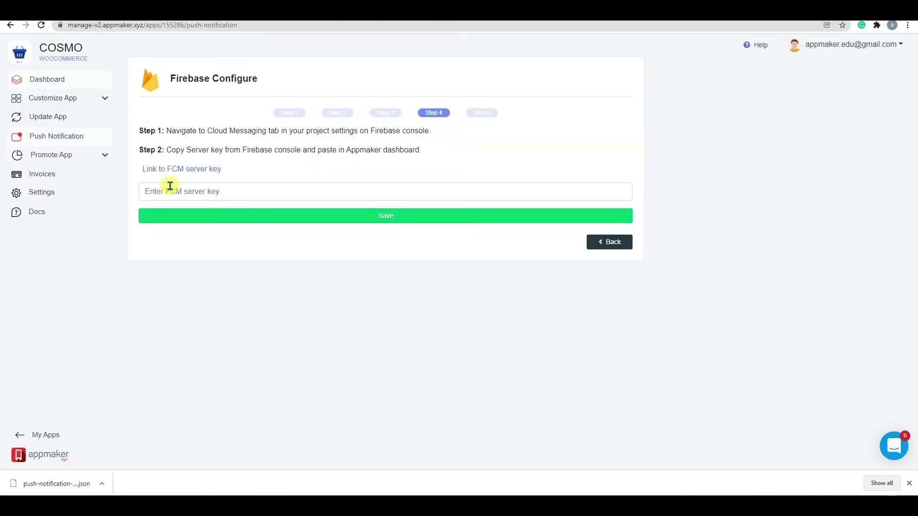
{"action": "left_click", "coordinate": [170, 191]}
{"action": "right_click", "coordinate": [169, 192]}
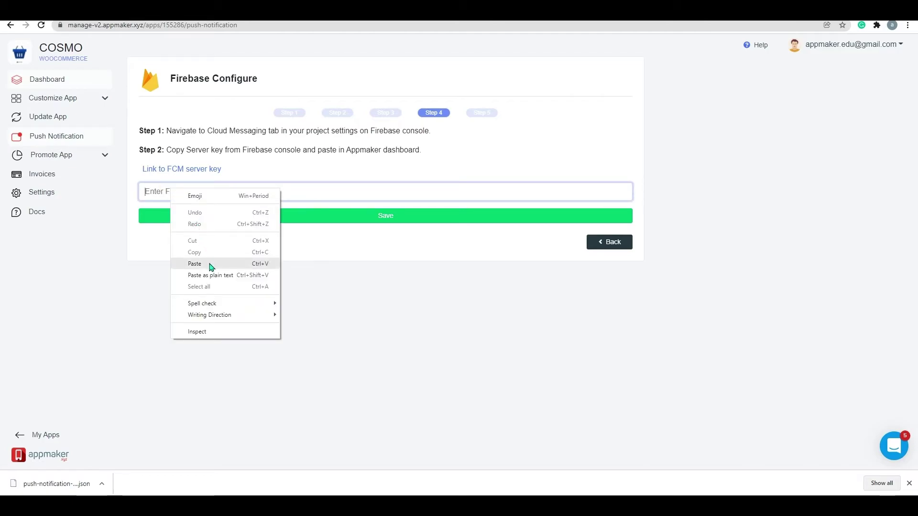
{"action": "left_click", "coordinate": [194, 263]}
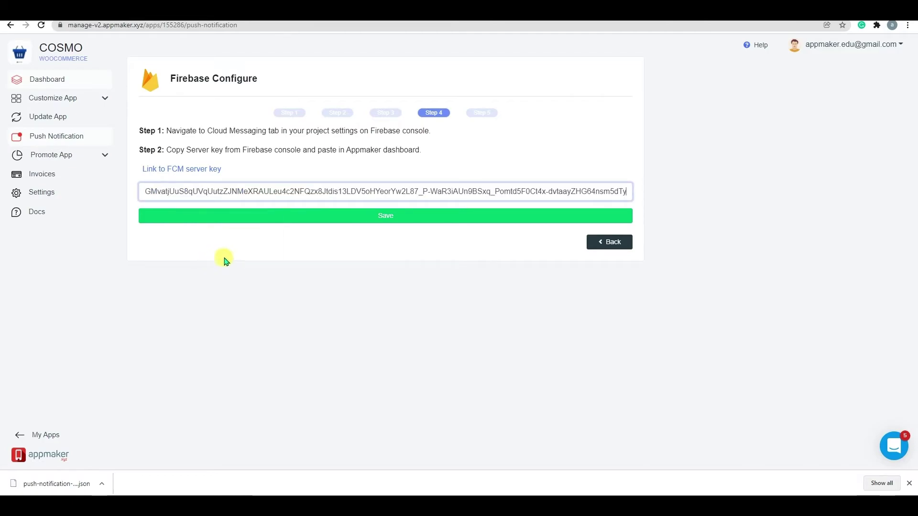
{"action": "left_click", "coordinate": [385, 216]}
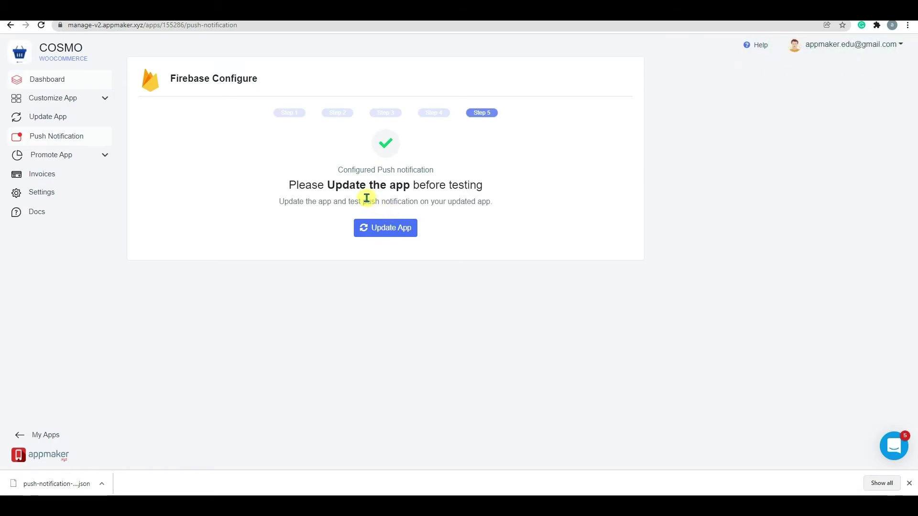
Update the app through App Icon, Launch Screen and Settings, then build it.
{"action": "left_click", "coordinate": [367, 228]}
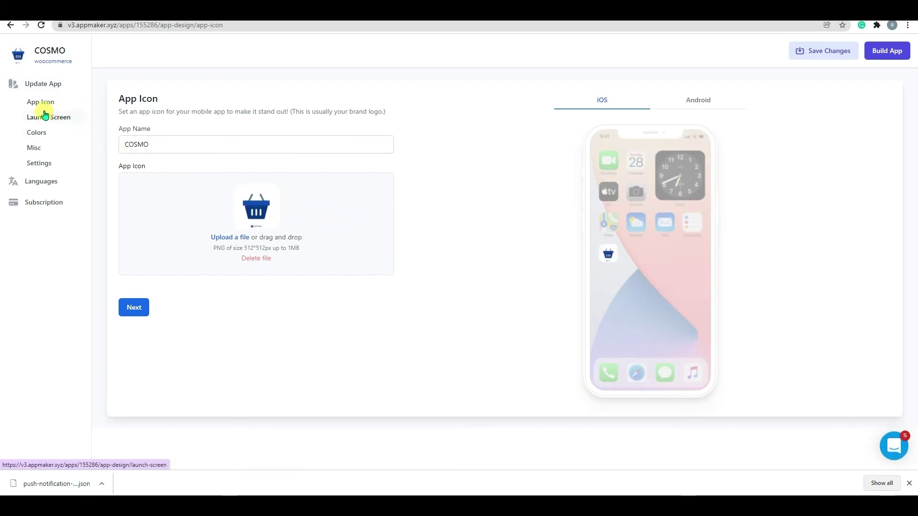
{"action": "left_click", "coordinate": [49, 117]}
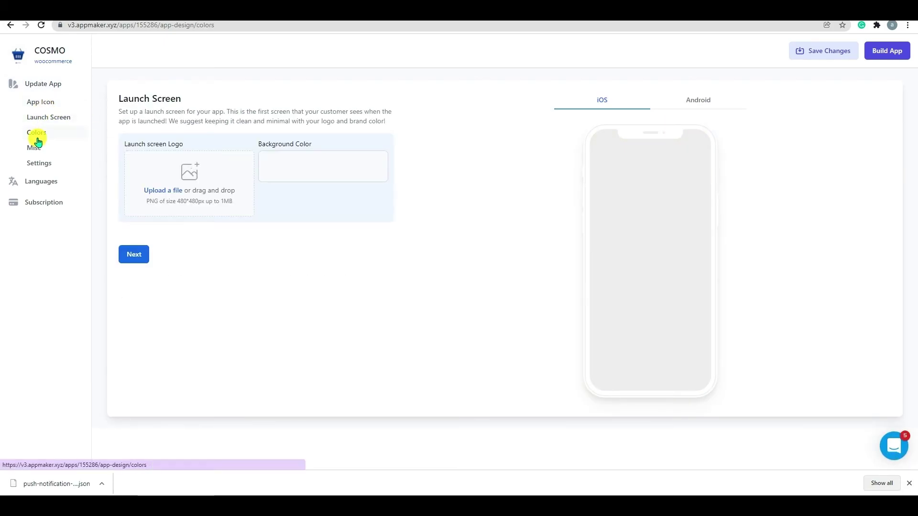
{"action": "left_click", "coordinate": [39, 163]}
{"action": "left_click", "coordinate": [878, 51]}
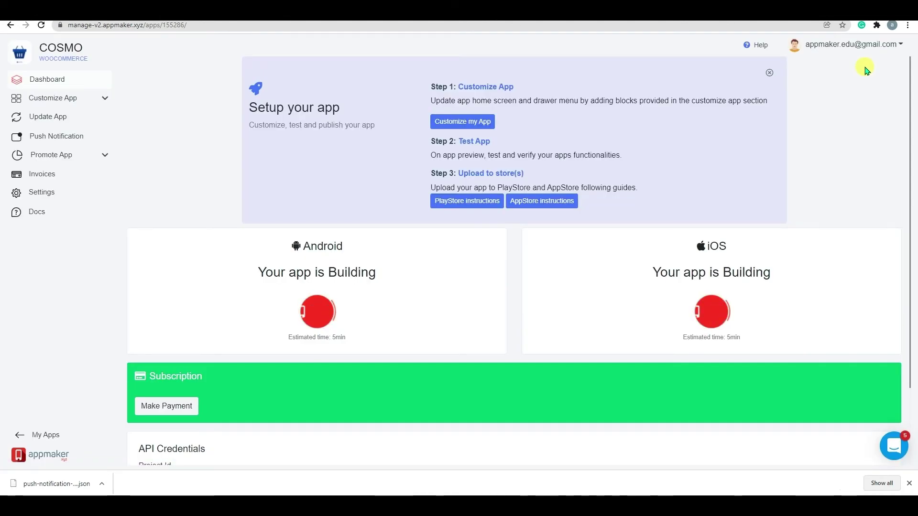
{"action": "left_click", "coordinate": [65, 138]}
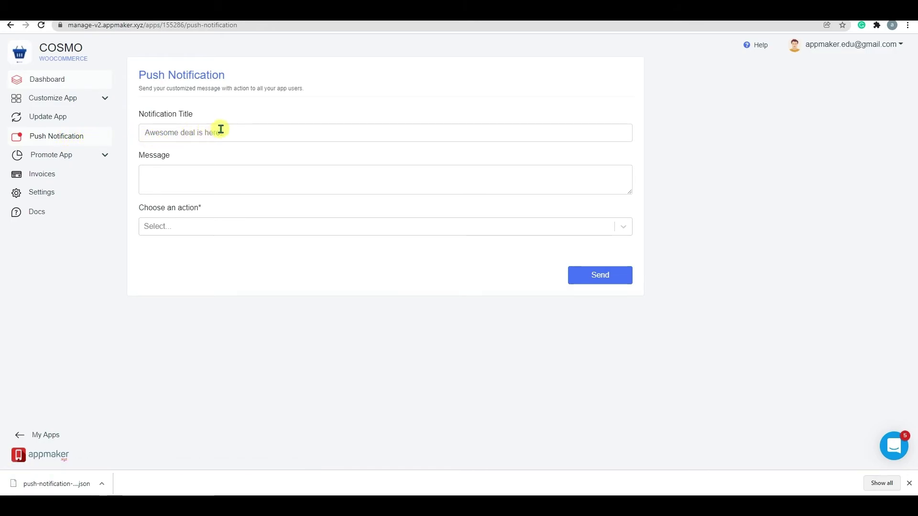
{"action": "left_click", "coordinate": [244, 134]}
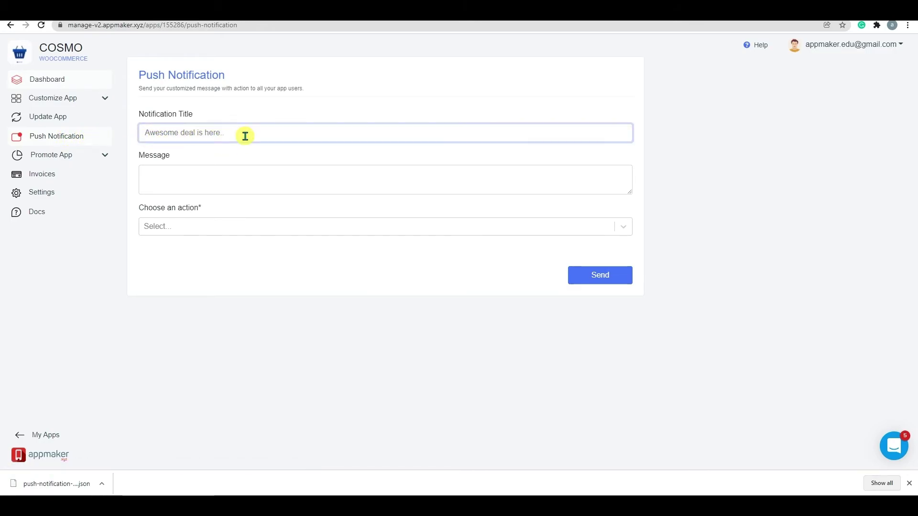
{"action": "type", "text": "Big"}
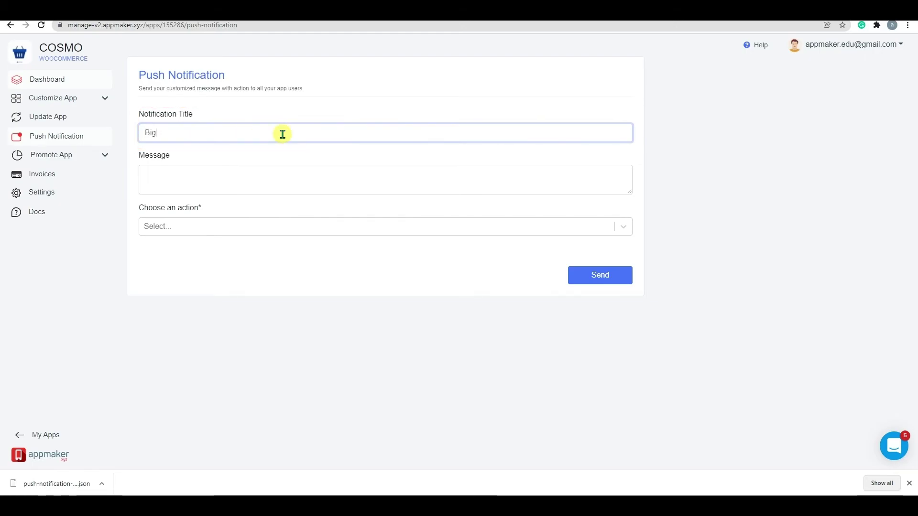
{"action": "type", "text": "eSale"}
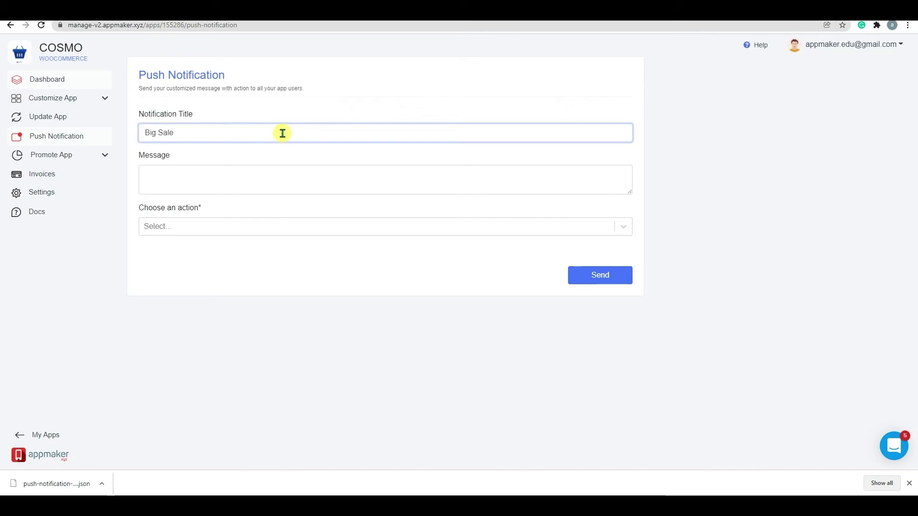
{"action": "left_click", "coordinate": [249, 175]}
{"action": "type", "text": "Grab it now."}
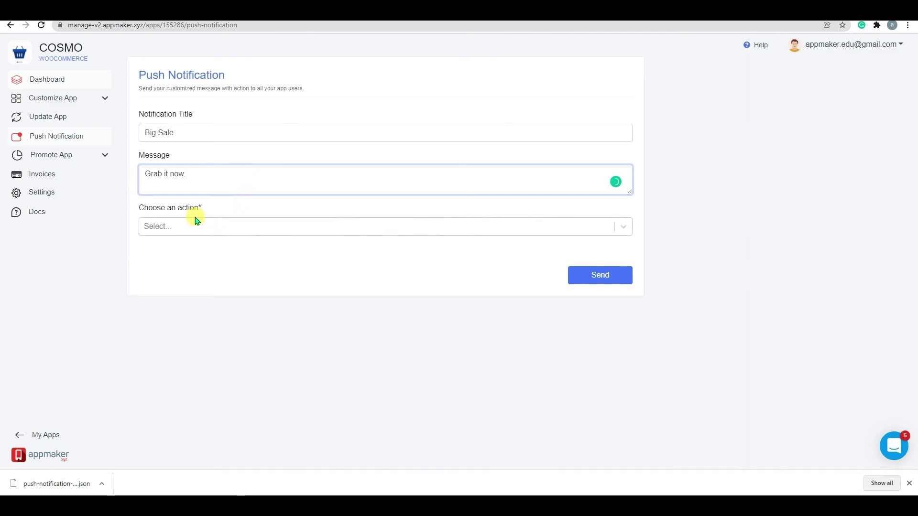
{"action": "left_click", "coordinate": [172, 227]}
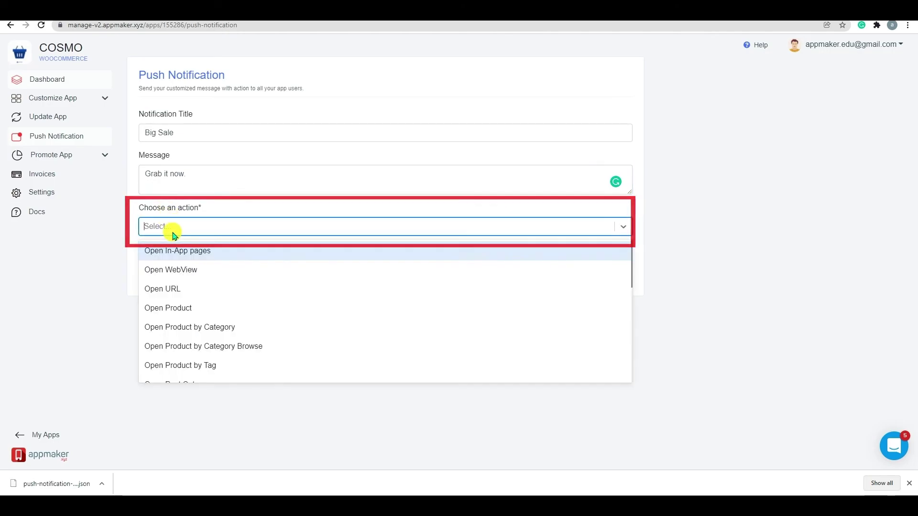
{"action": "left_click", "coordinate": [171, 270]}
{"action": "left_click", "coordinate": [202, 267]}
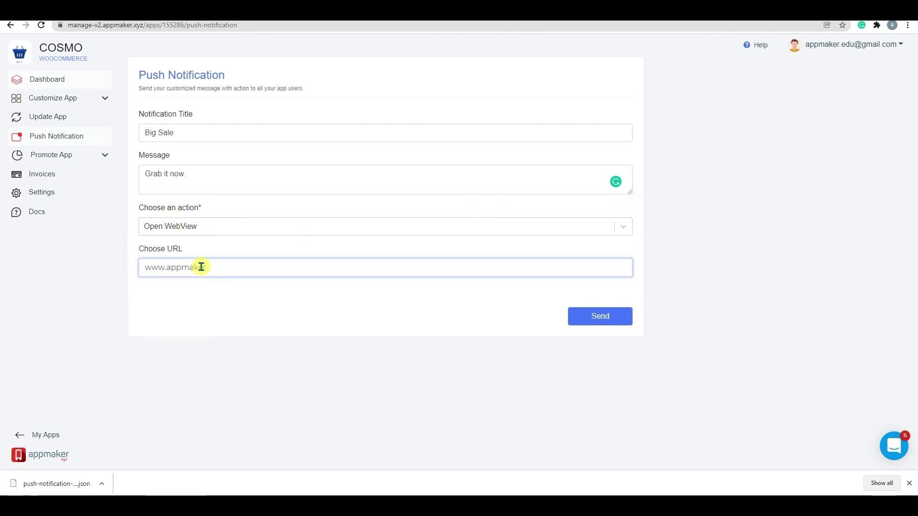
{"action": "type", "text": ".com"}
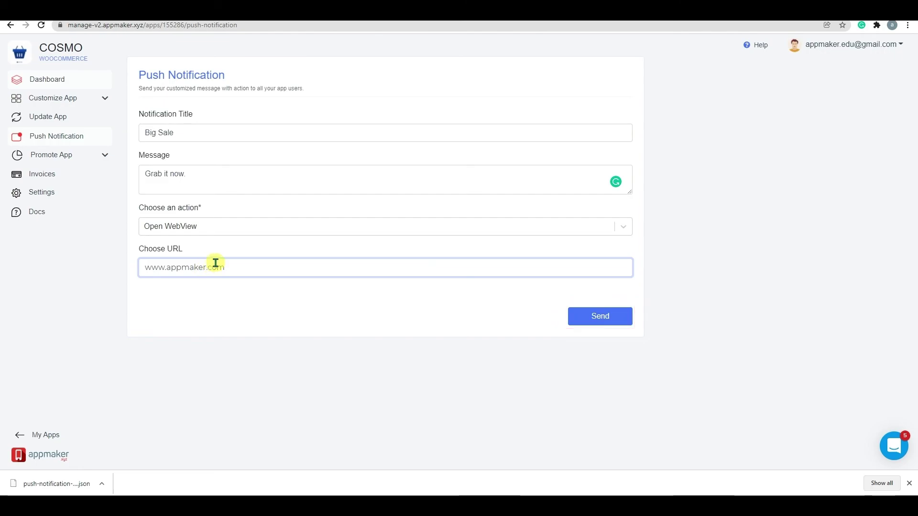
{"action": "left_click", "coordinate": [608, 316]}
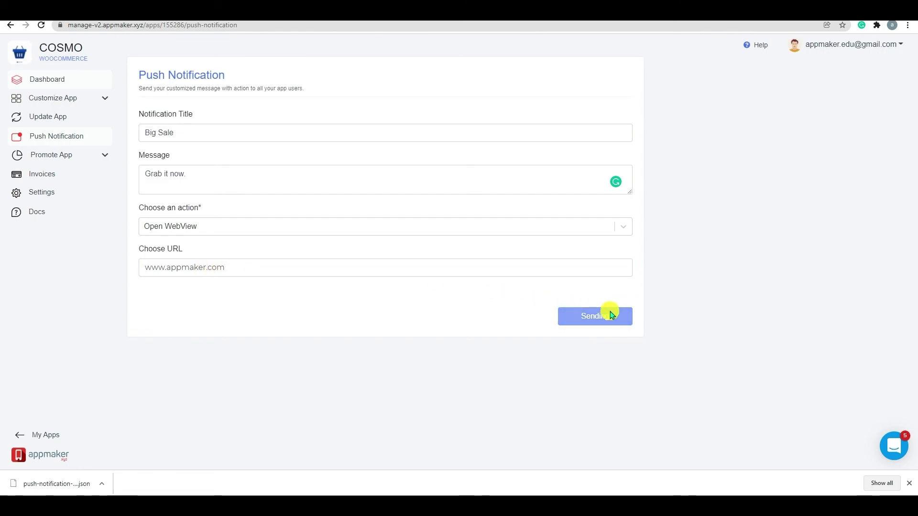